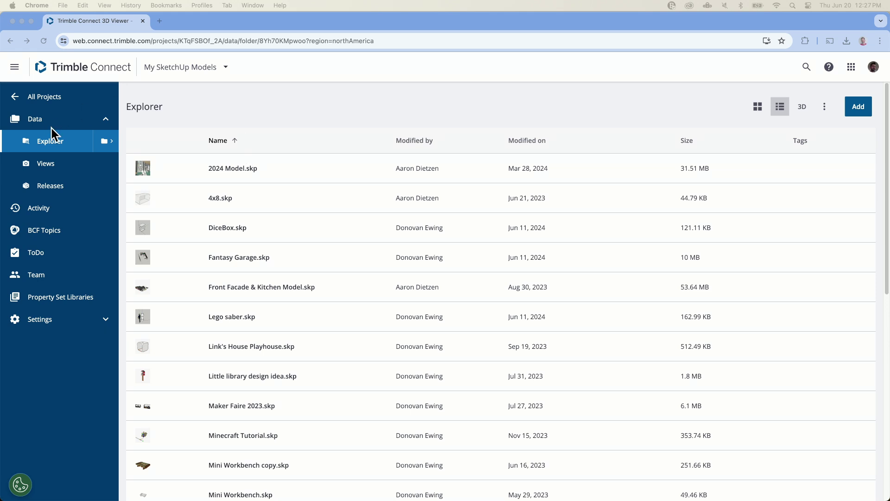
- Open 2024 Model.skp in the 3D viewer and browse its group tree in the Models panel
left_click(242, 172)
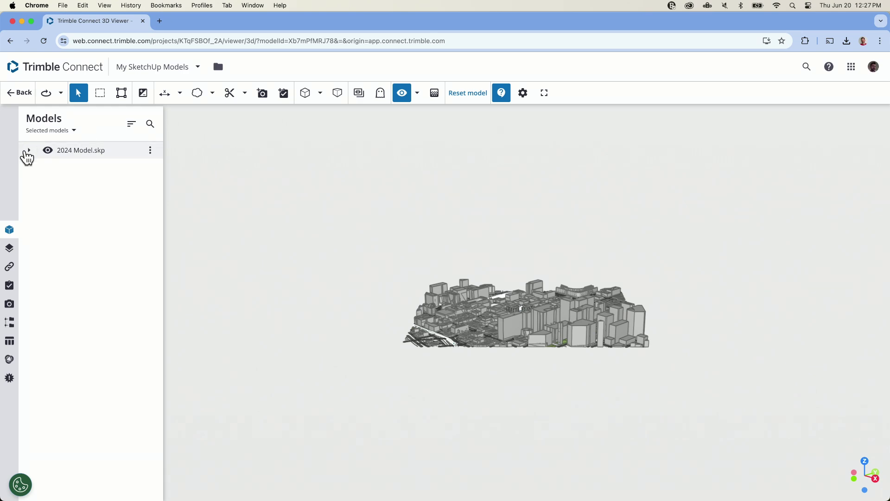
left_click(30, 151)
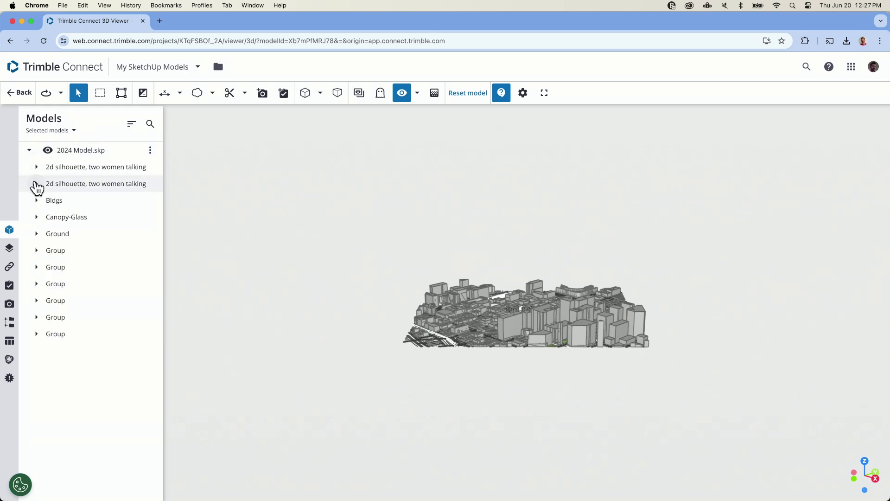
left_click(36, 184)
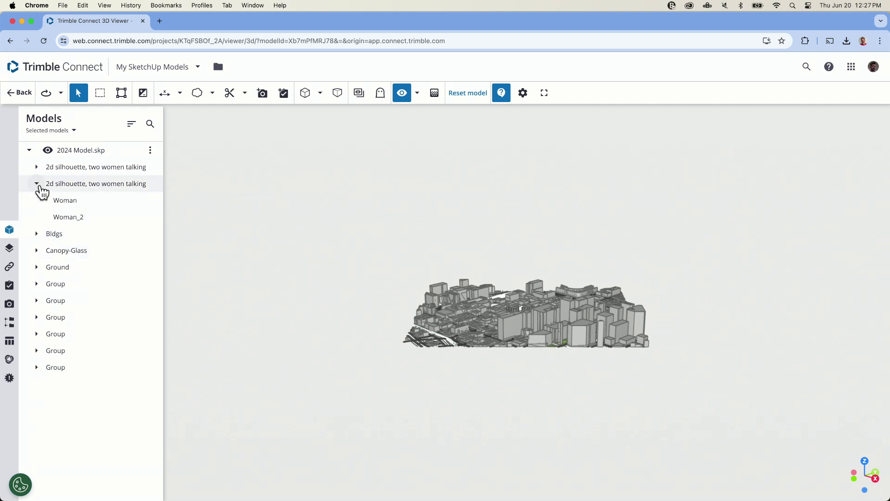
left_click(37, 184)
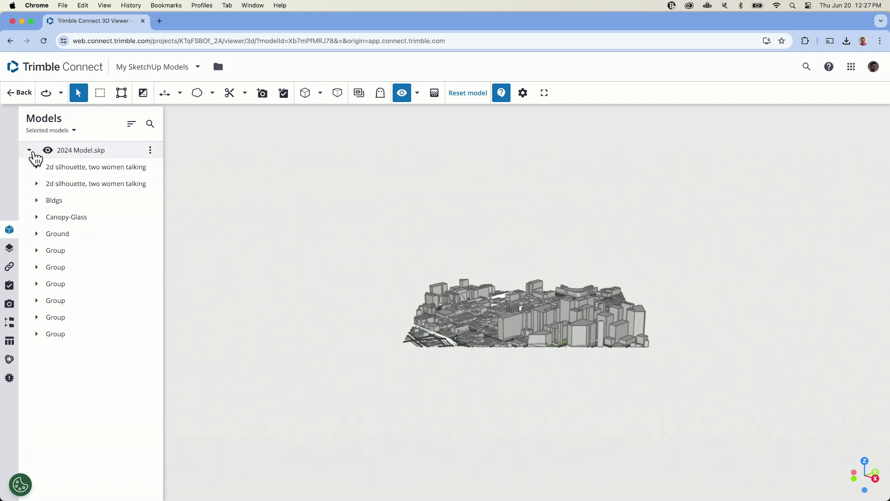
left_click(29, 152)
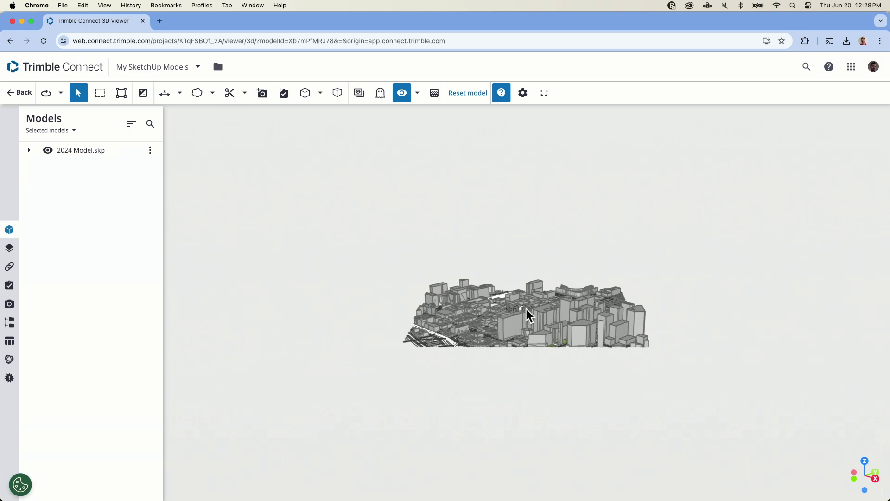
- Orbit the city through top-down, edge-on and oblique views, then pan it sideways
left_click_drag(527, 313, 524, 361)
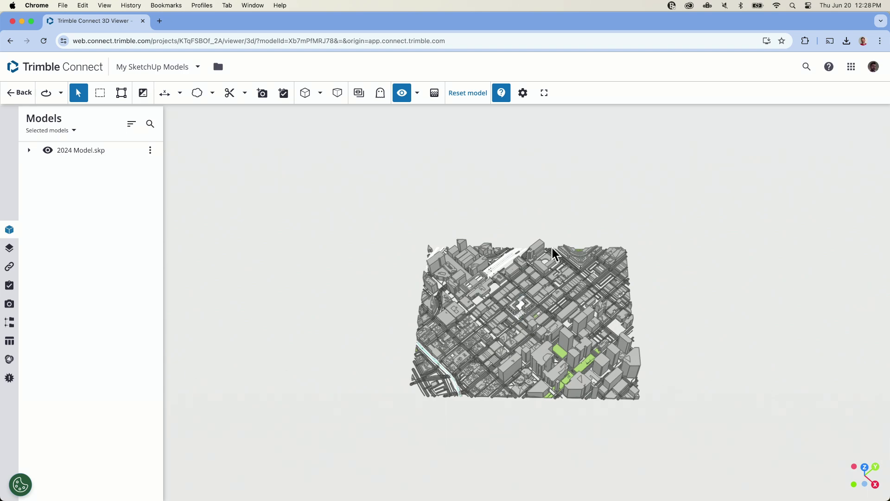
left_click_drag(430, 335, 605, 278)
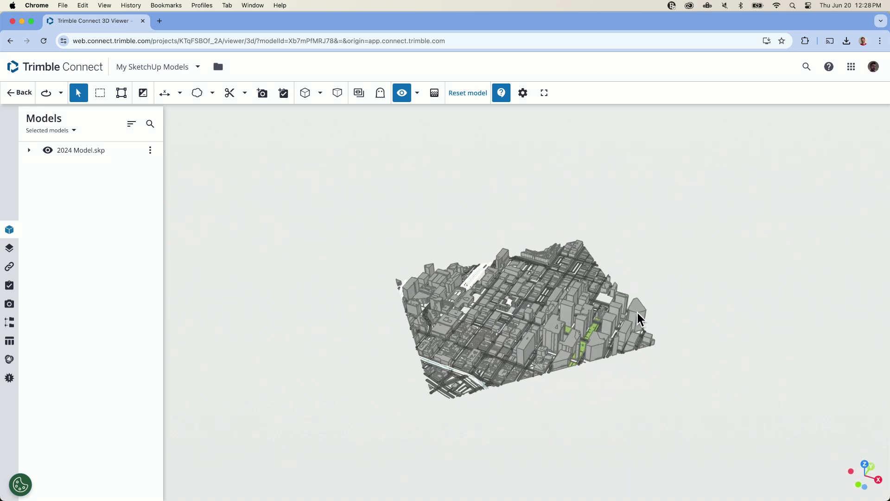
left_click_drag(669, 322, 602, 306)
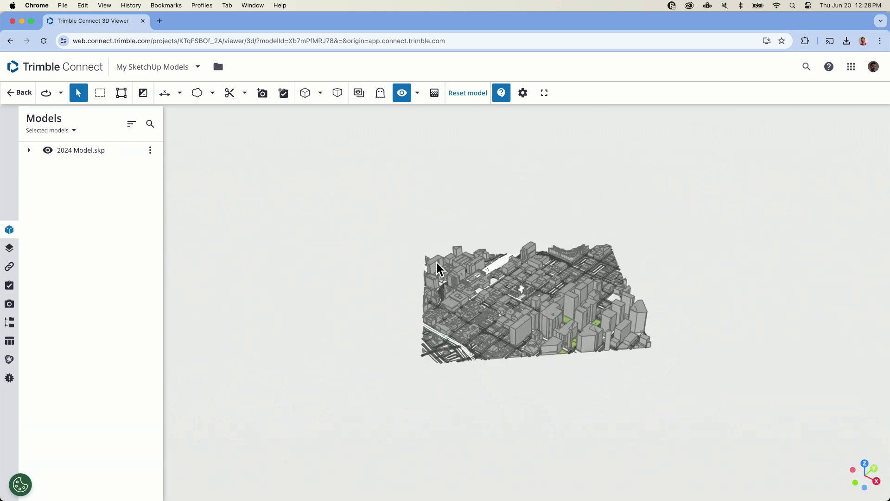
left_click_drag(448, 270, 467, 289)
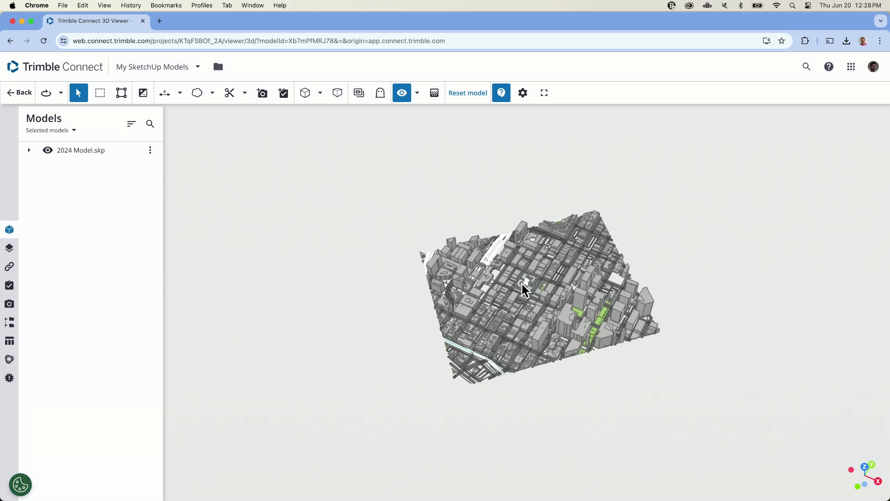
middle_click_drag(523, 290, 496, 298)
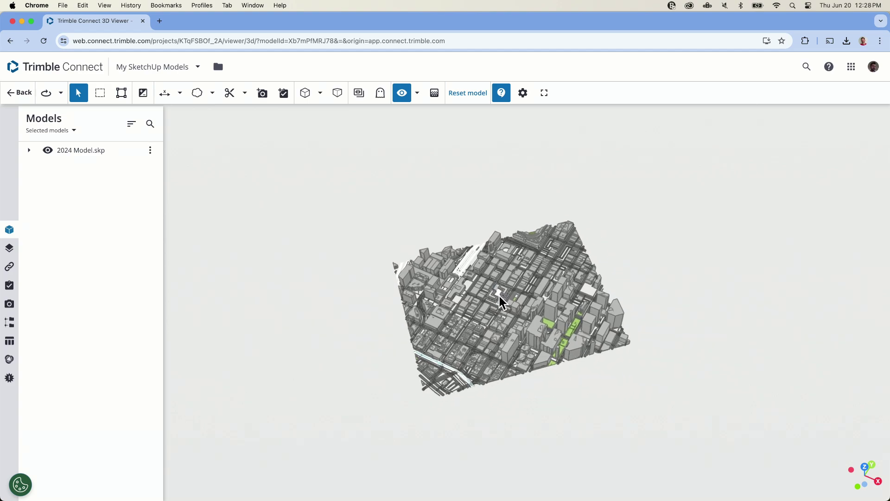
- Zoom in on the central courtyard block, then back out to the whole city
scroll(499, 302, "up", 10)
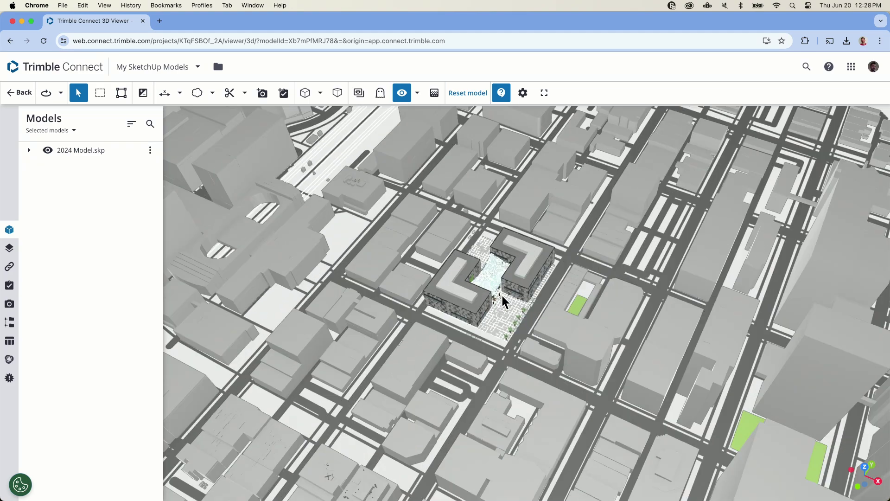
scroll(503, 301, "down", 12)
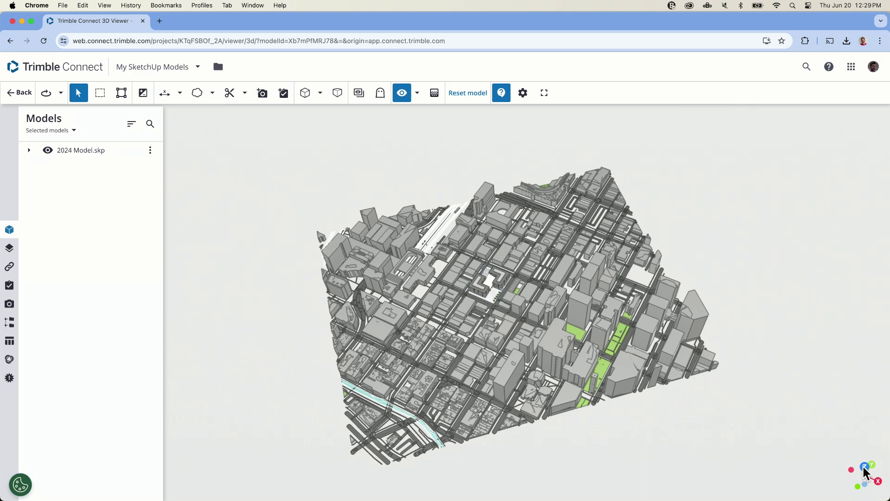
- Snap to the top view, cycle through three side elevations, and finish on plan view
left_click(865, 469)
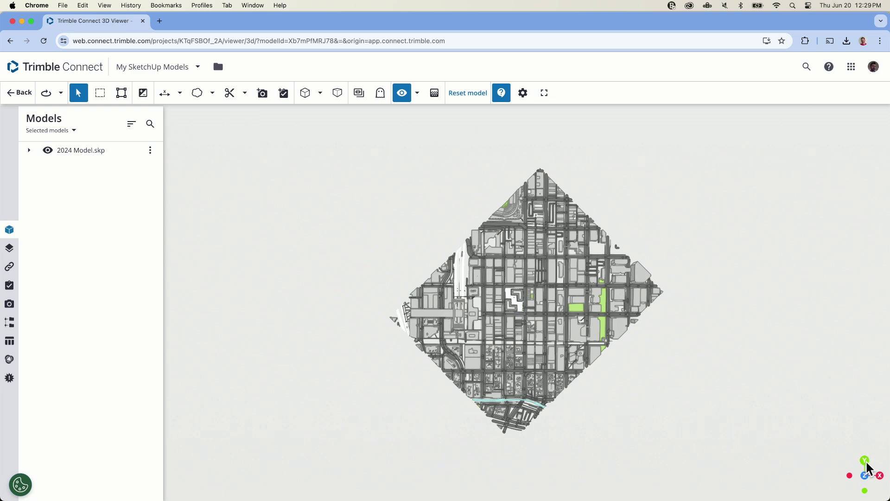
left_click(880, 477)
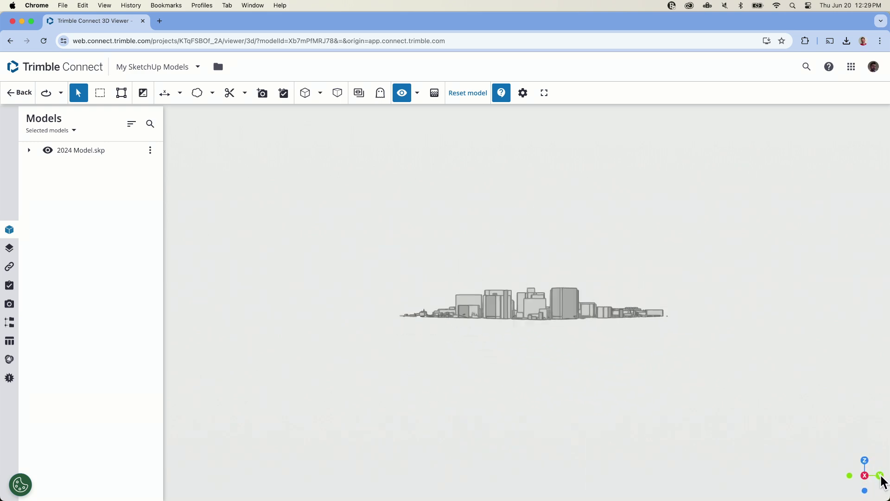
left_click(881, 476)
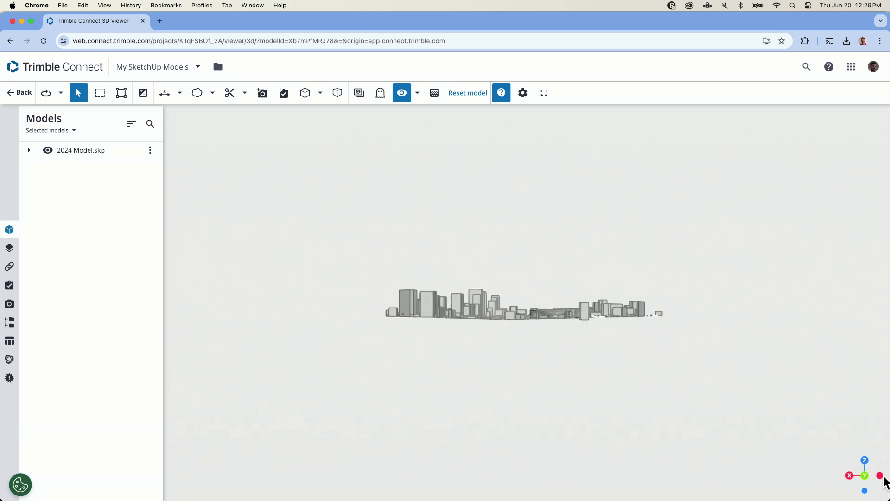
left_click(881, 476)
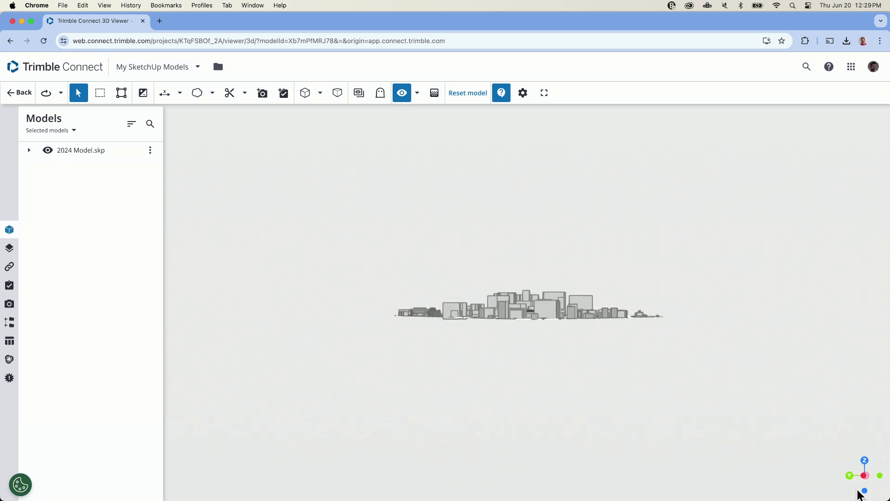
left_click(865, 461)
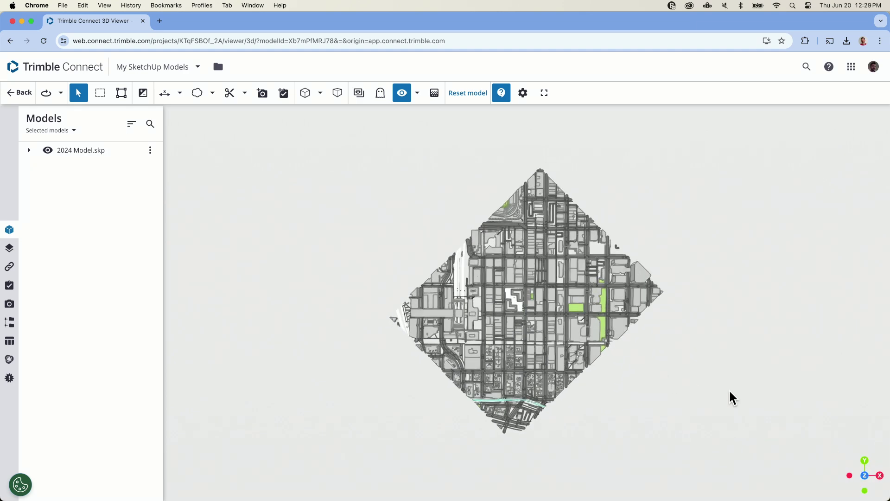
- Zoom into the courtyard and tilt down to eye level among the umbrellas, planters and canopy
scroll(515, 309, "up", 10)
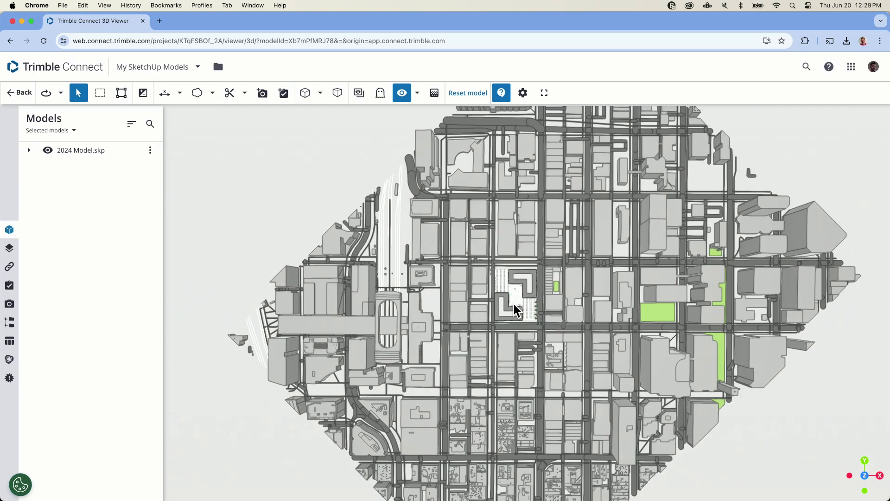
scroll(515, 310, "up", 5)
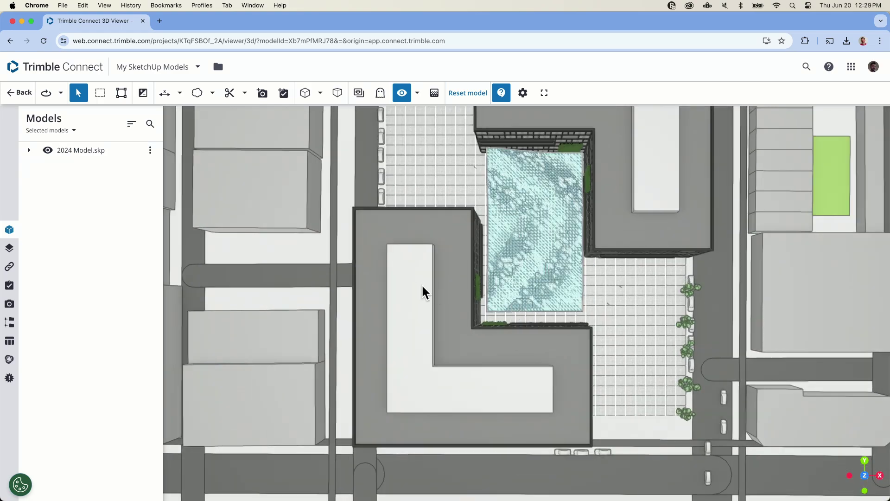
left_click_drag(425, 296, 310, 341)
scroll(310, 340, "up", 10)
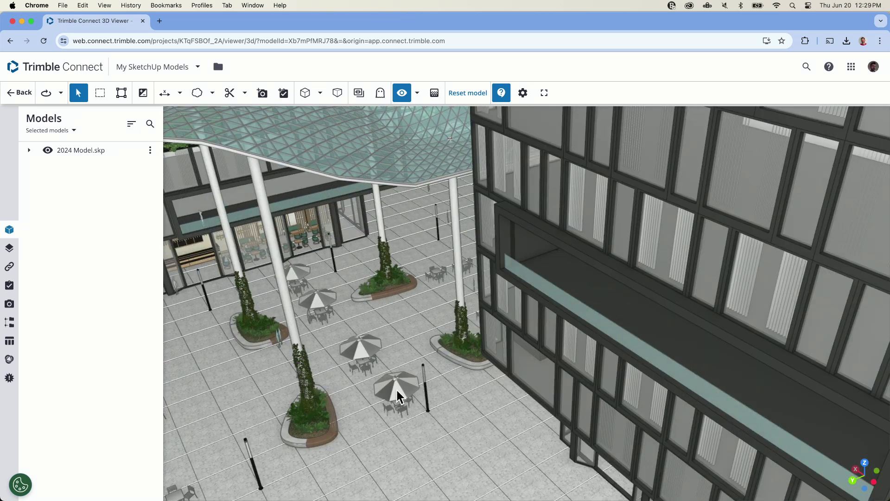
left_click_drag(398, 396, 477, 338)
scroll(477, 338, "up", 5)
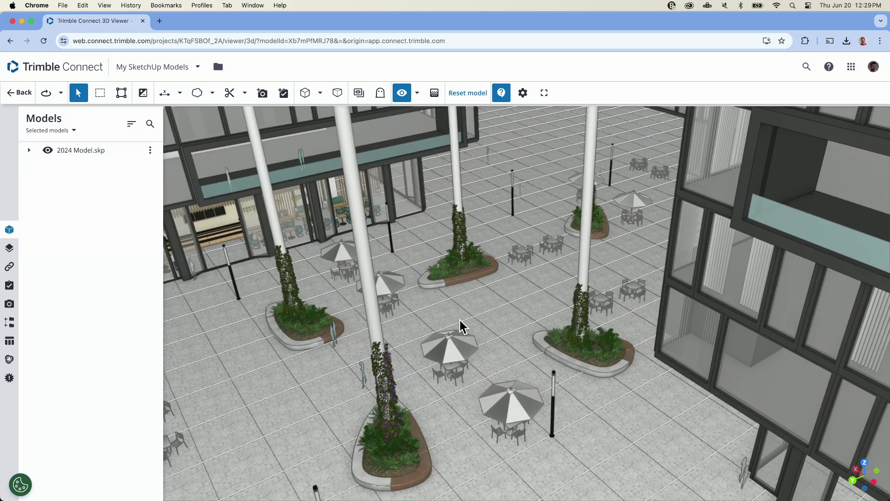
scroll(471, 342, "up", 5)
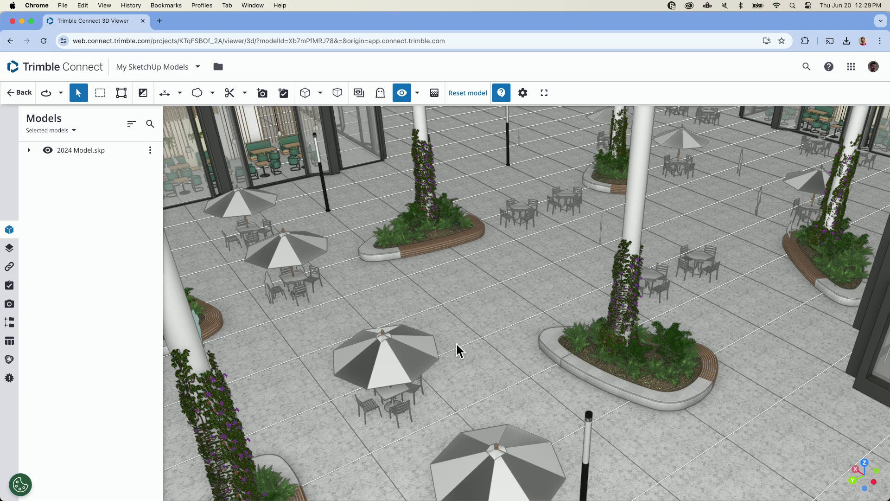
left_click_drag(453, 340, 426, 326)
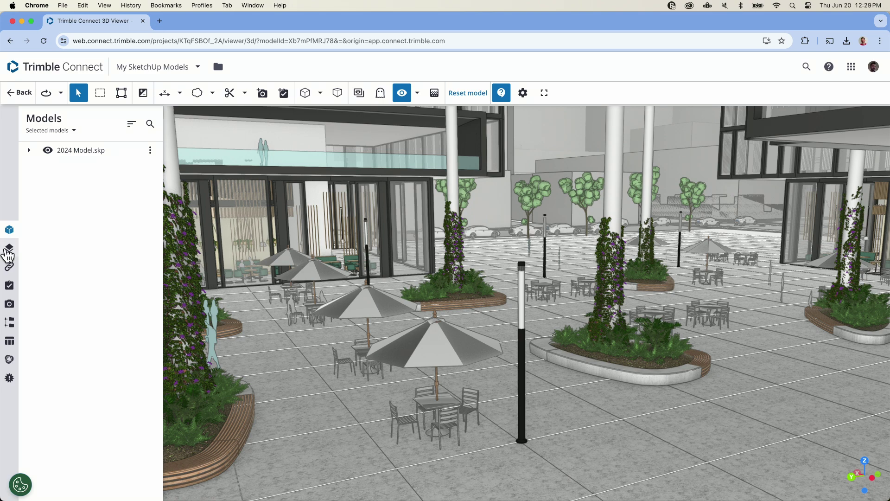
- Hide the S-People layer in the model's Layers list
left_click(9, 248)
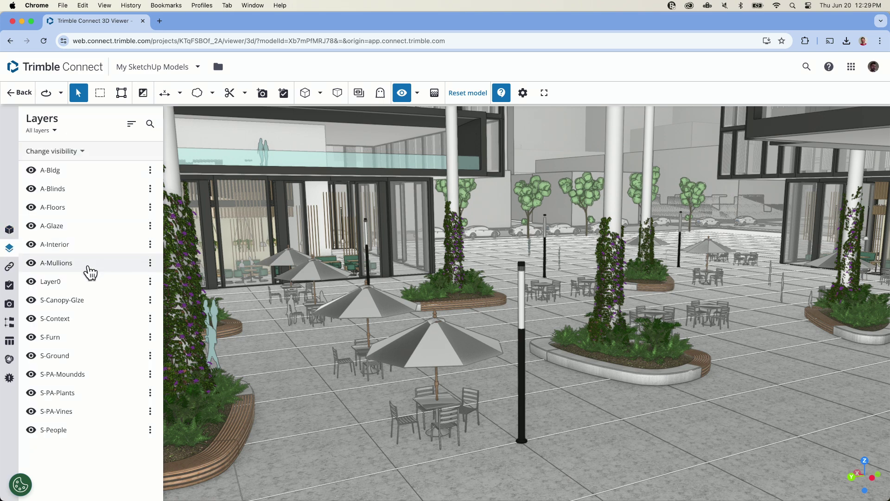
left_click(31, 430)
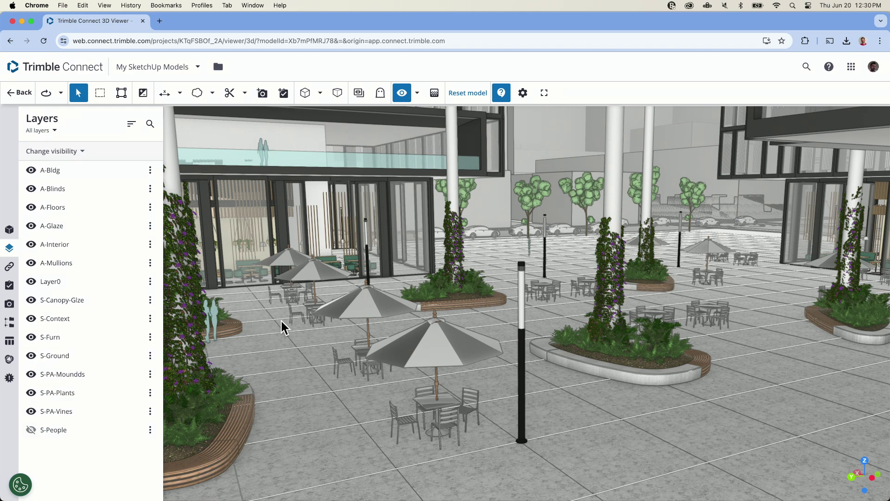
- Zoom out from the plaza and orbit to look down the street at the two glass buildings
scroll(347, 319, "up", 2)
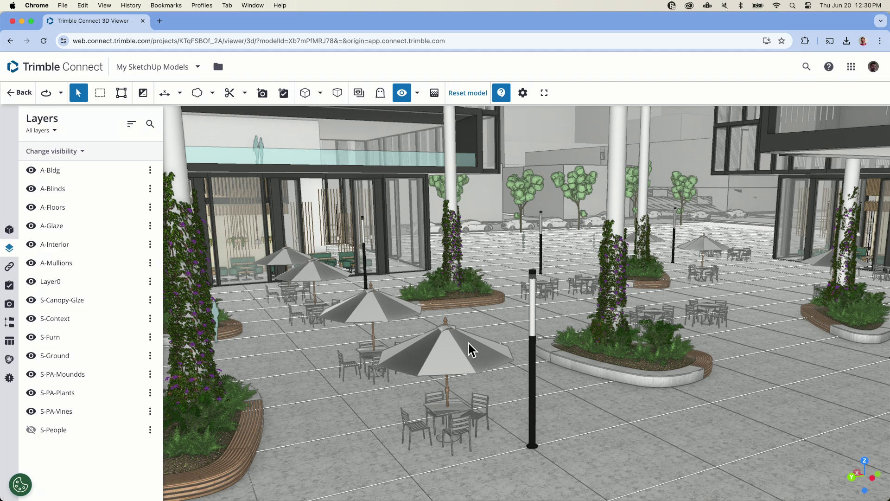
mouse_move(663, 316)
left_mouse_down()
mouse_move(717, 311)
mouse_move(653, 315)
mouse_move(711, 313)
mouse_move(678, 311)
mouse_move(670, 318)
mouse_move(678, 338)
mouse_move(687, 277)
mouse_move(682, 329)
mouse_move(684, 302)
mouse_move(680, 314)
mouse_move(704, 312)
mouse_move(652, 309)
mouse_move(711, 305)
mouse_move(665, 307)
mouse_move(675, 314)
left_mouse_up()
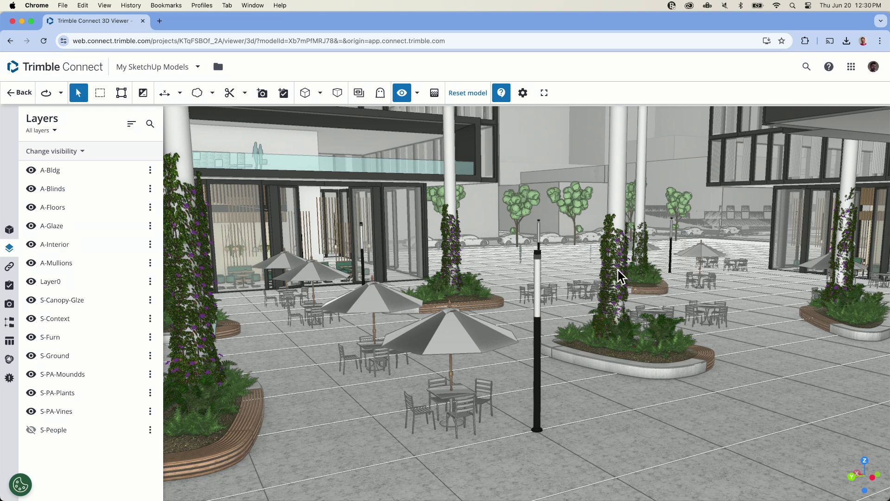
scroll(626, 310, "down", 10)
scroll(628, 307, "down", 10)
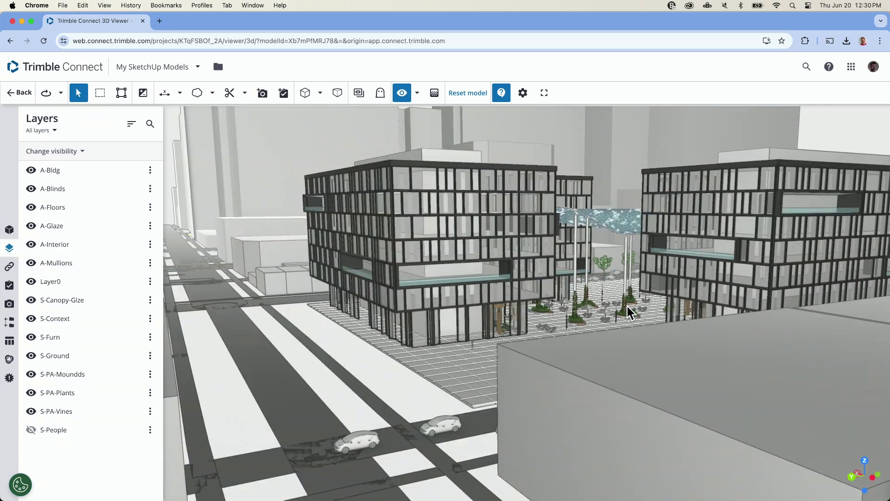
scroll(625, 304, "up", 5)
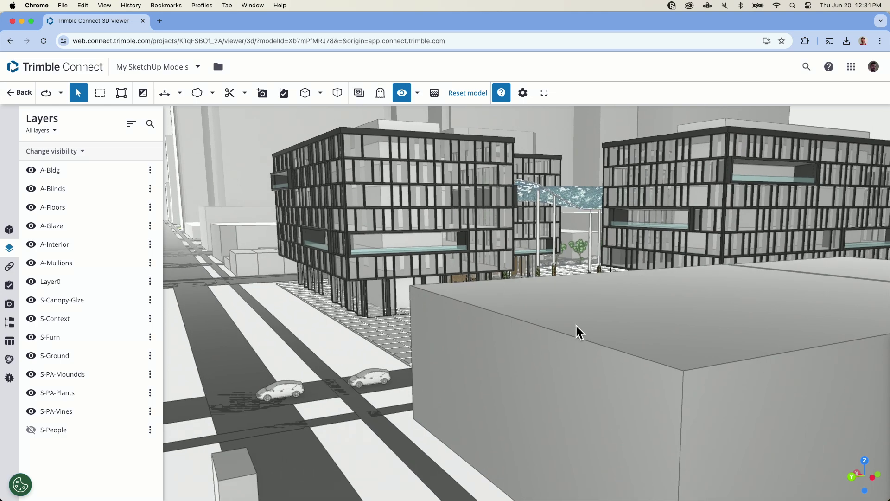
scroll(668, 338, "down", 5)
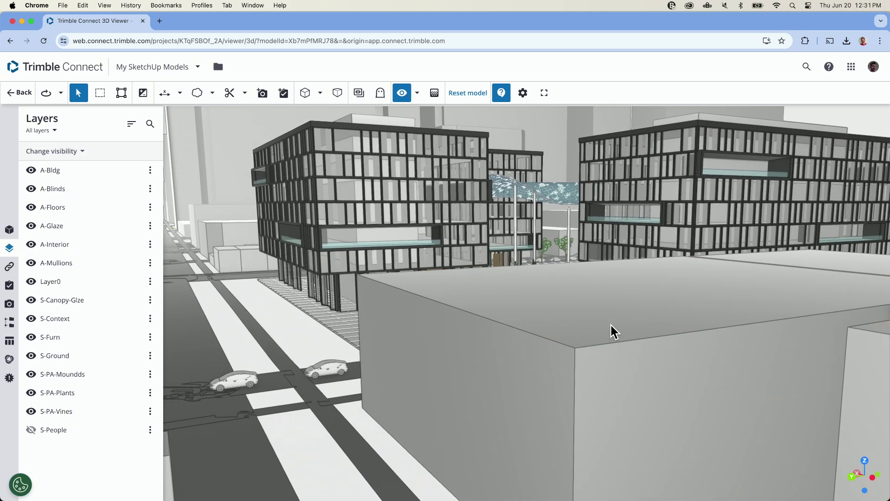
left_click_drag(610, 321, 616, 366)
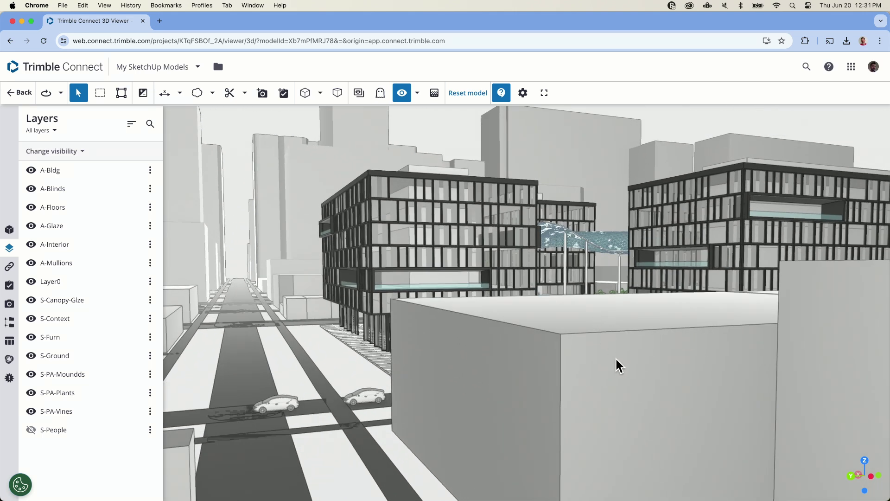
- Open the foreground block's properties, then pick a glass pane on the left building
left_click(569, 347)
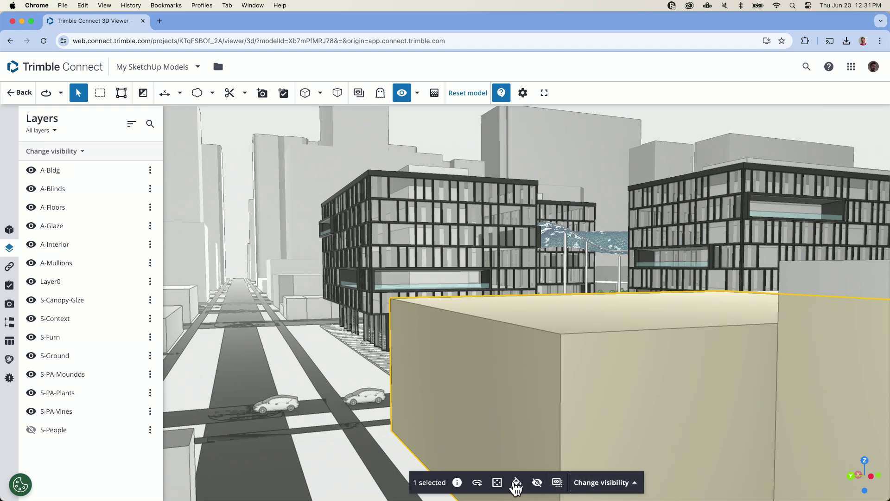
left_click(458, 482)
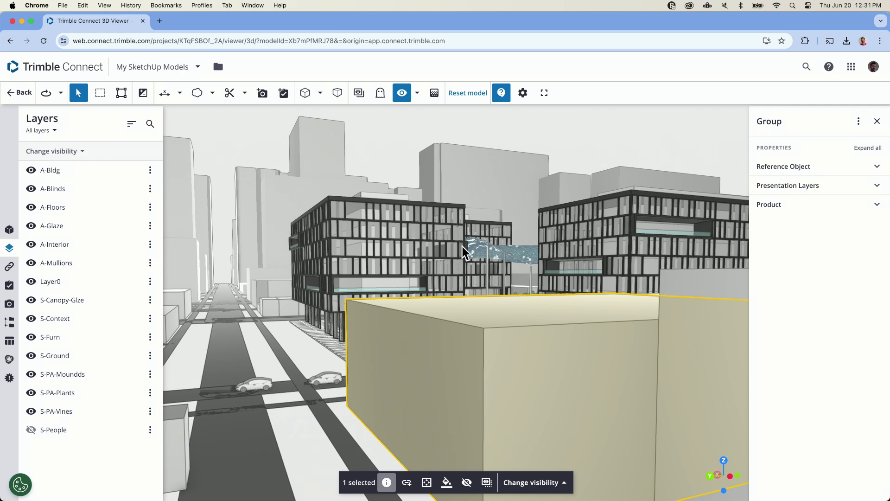
left_click(408, 242)
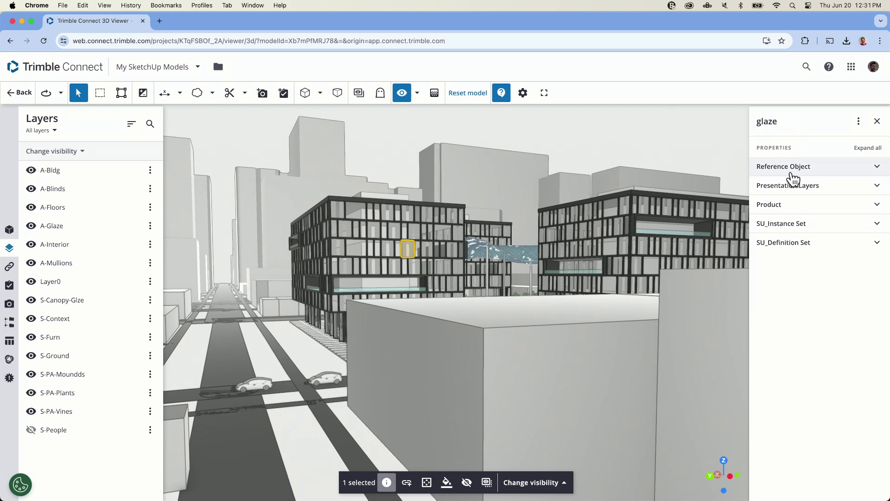
- Check the pane's property sections, confirming it is on A-Glaze, then reselect the foreground block
left_click(878, 173)
left_click(878, 173)
left_click(878, 187)
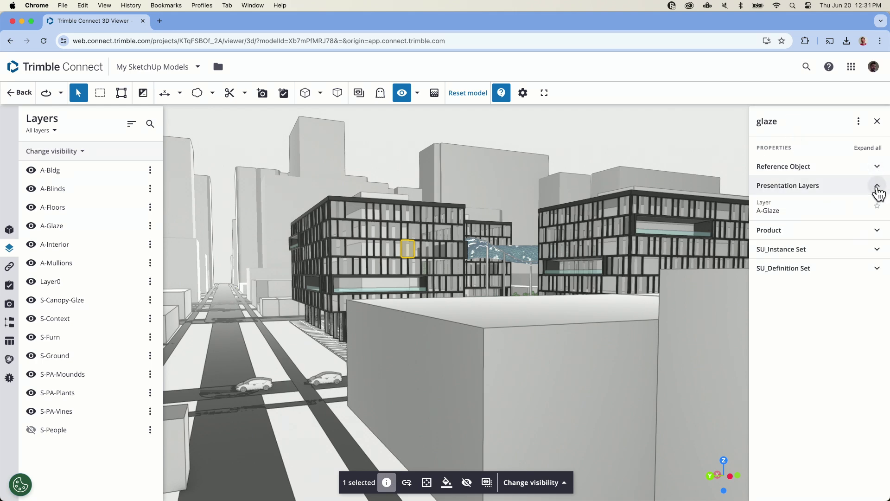
left_click(877, 188)
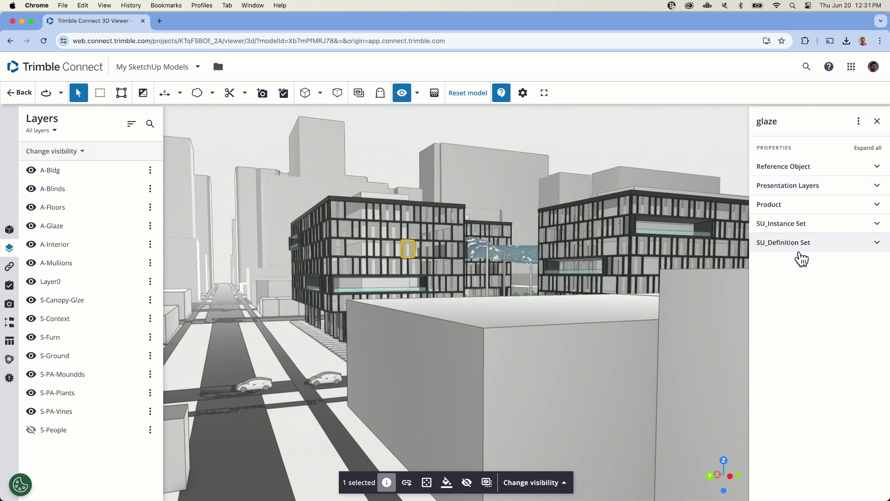
left_click(876, 225)
left_click(878, 226)
left_click(482, 349)
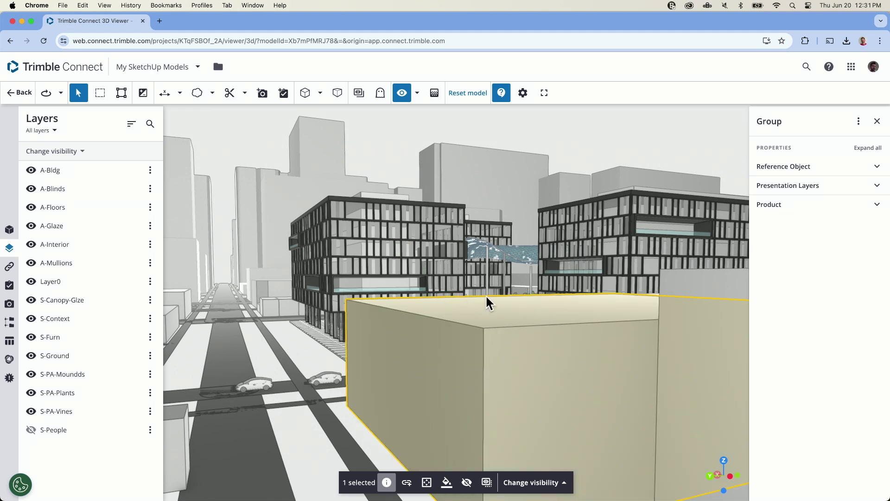
- Hide the foreground block and zoom close to the plaza beneath the glass canopy
left_click(467, 483)
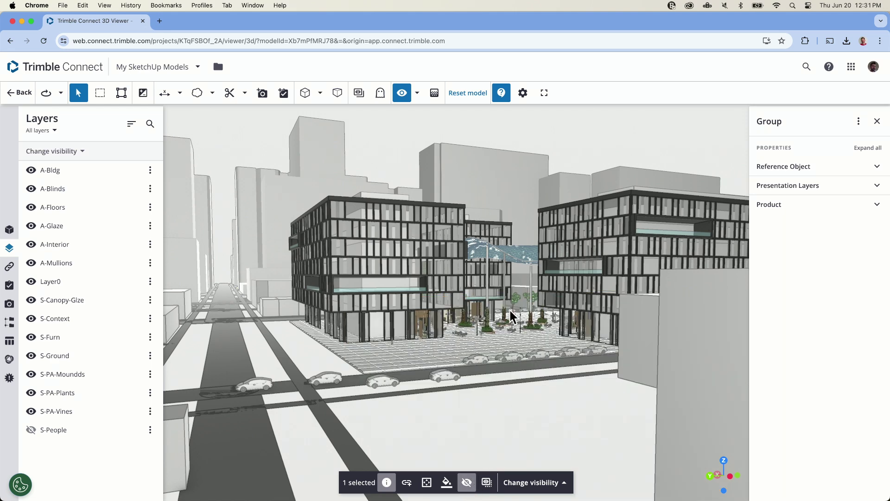
scroll(509, 308, "up", 2)
scroll(530, 338, "up", 2)
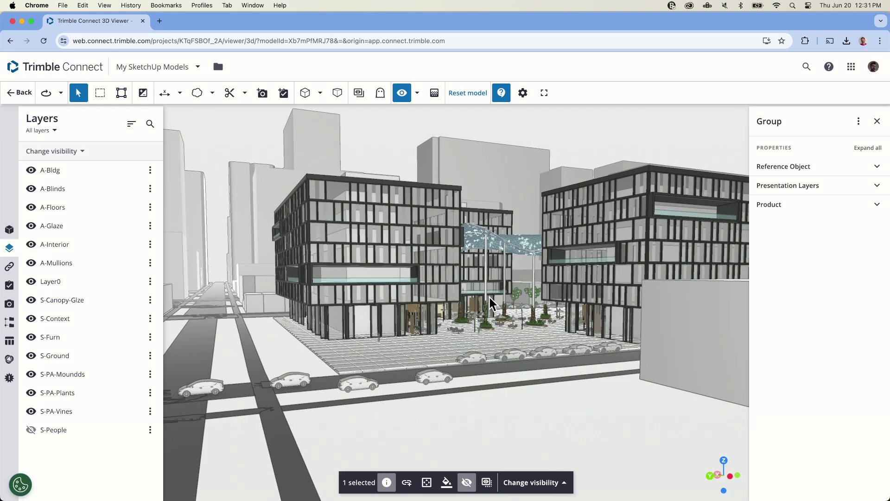
scroll(490, 297, "up", 1)
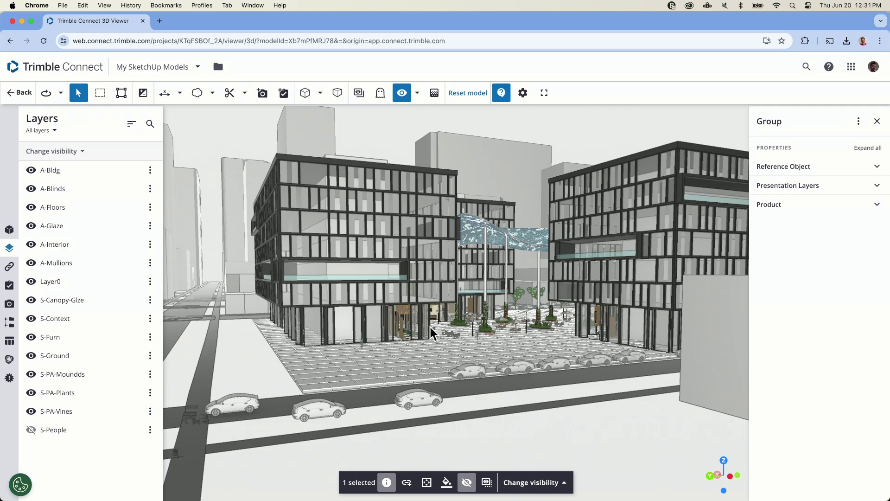
scroll(519, 299, "up", 5)
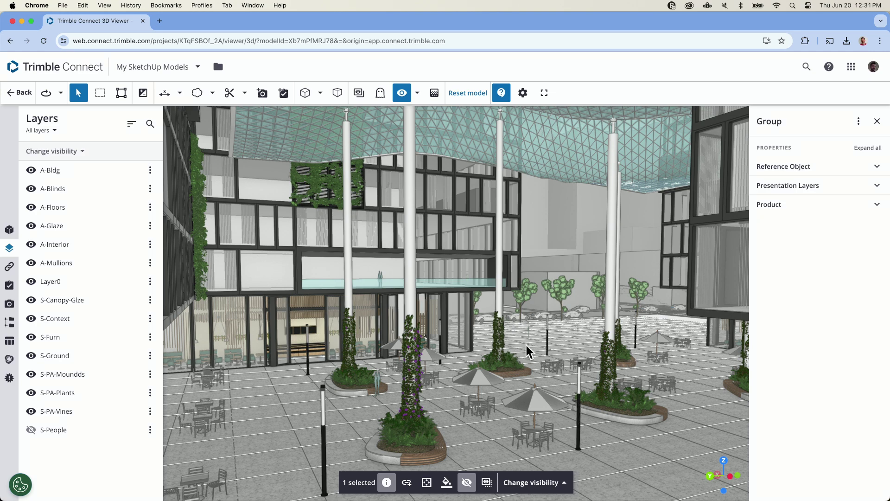
- Isolate the central canopy column, then restore the courtyard and orbit around it
left_click(413, 280)
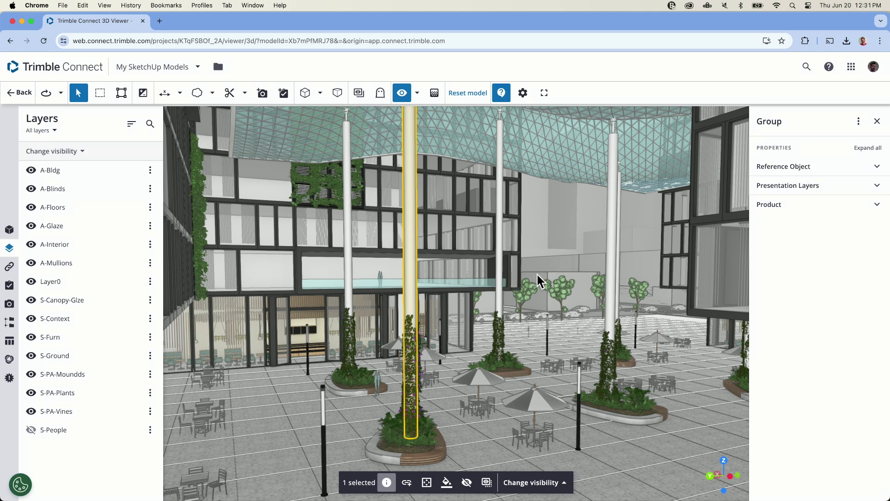
left_click(487, 483)
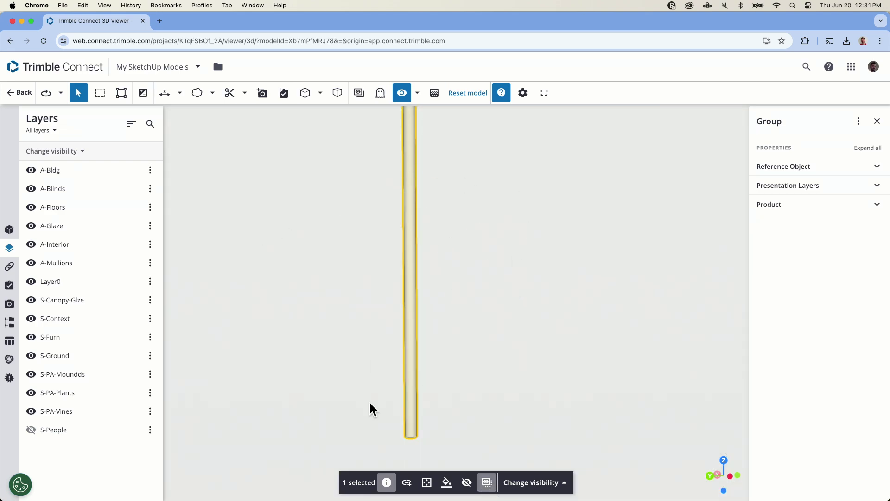
left_click(487, 483)
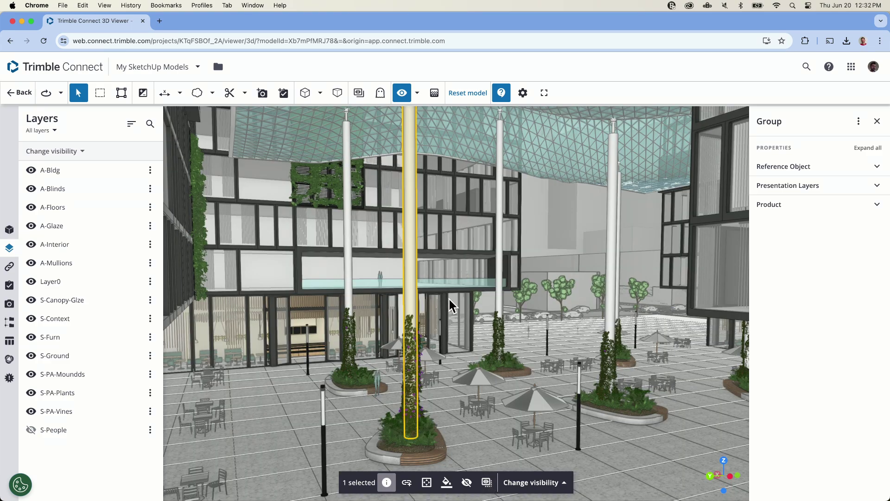
mouse_move(449, 299)
left_mouse_down()
mouse_move(459, 311)
mouse_move(486, 307)
mouse_move(461, 301)
left_mouse_up()
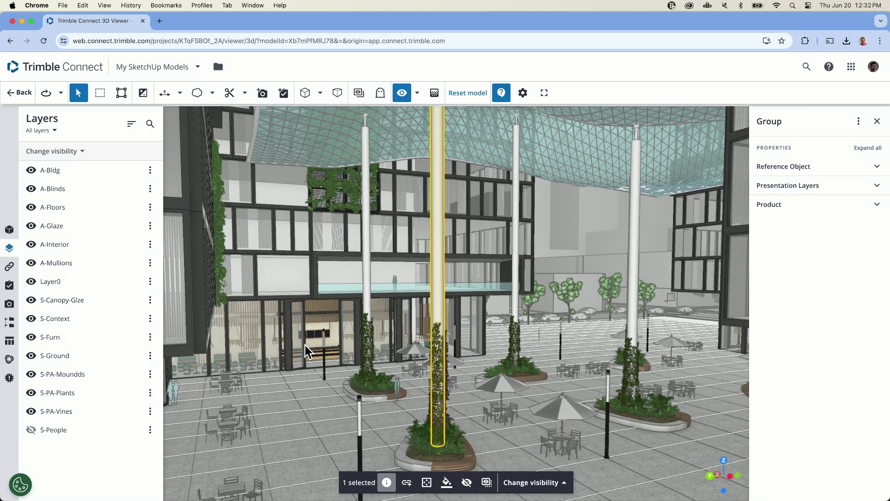
- Isolate the bench in front of the café entrance and zoom in on it
left_click(315, 356)
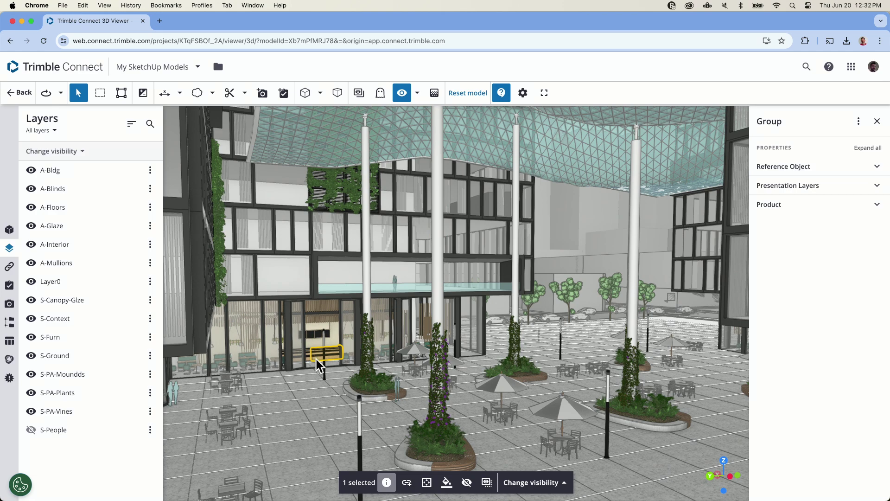
left_click(486, 482)
scroll(316, 357, "up", 2)
scroll(320, 361, "up", 3)
- Turn isolation off for the bench to restore the full plaza, then zoom back out
left_click(479, 410)
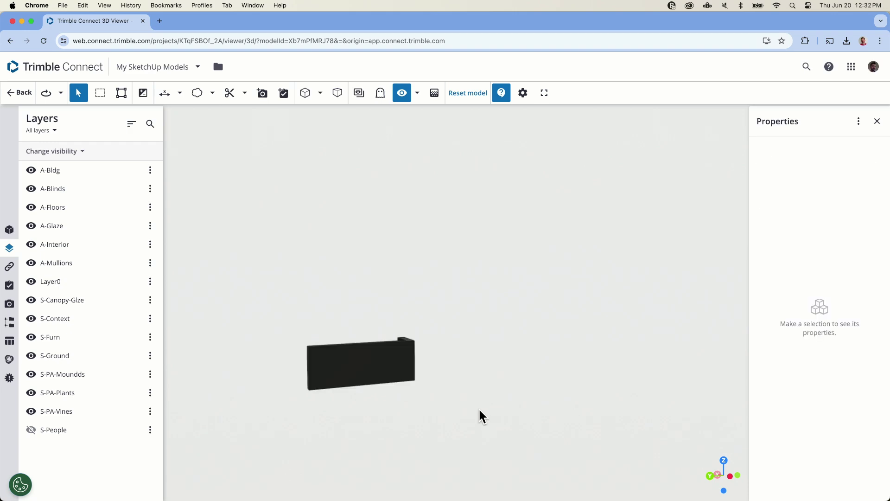
left_click(389, 356)
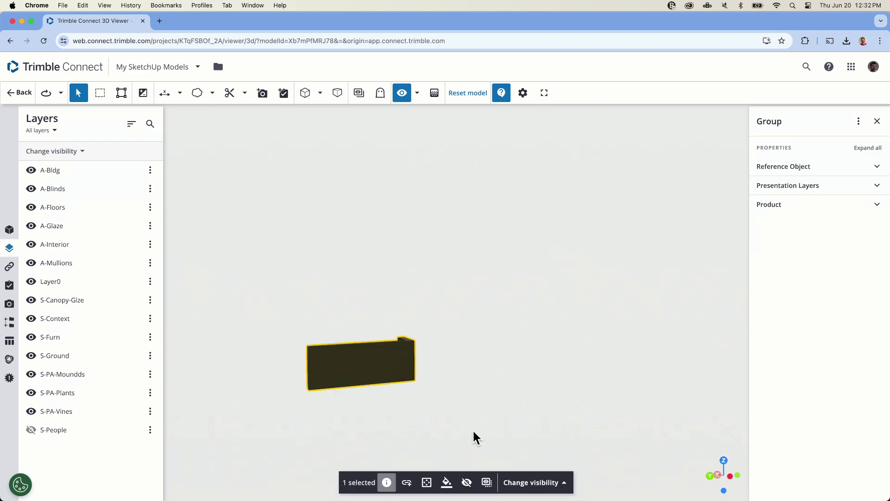
left_click(485, 484)
scroll(341, 304, "down", 10)
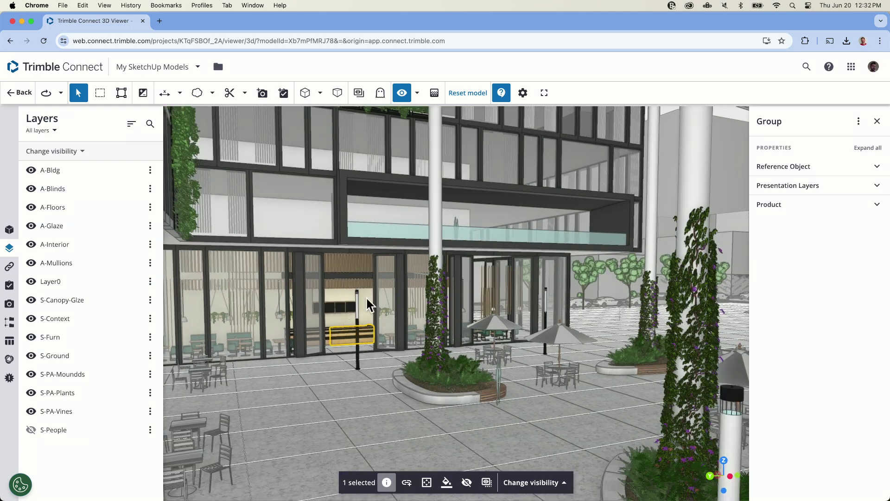
- Orbit and zoom around the courtyard to view the canopy, planters, umbrellas and right-hand building
left_click_drag(594, 358, 406, 337)
scroll(530, 329, "down", 5)
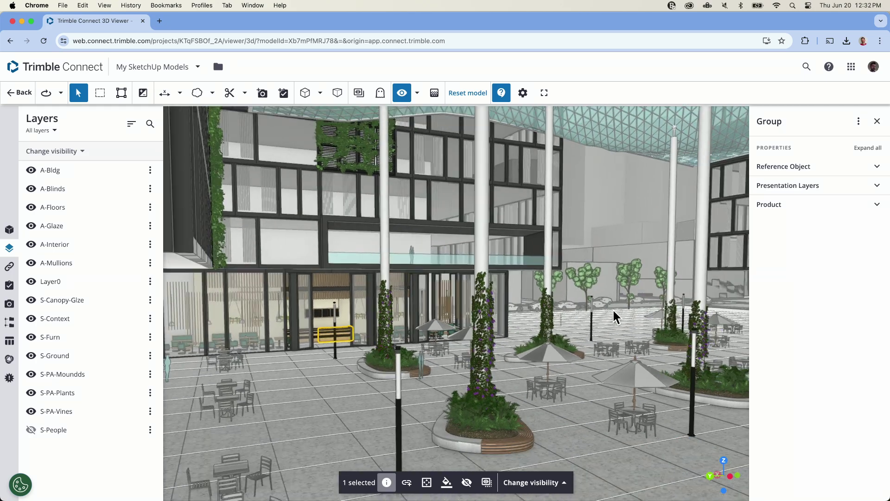
left_click_drag(614, 308, 642, 290)
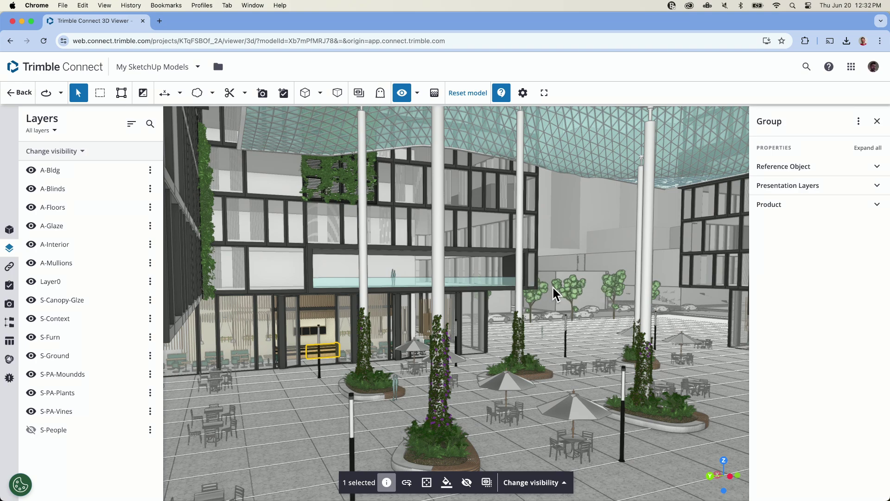
mouse_move(535, 296)
left_mouse_down()
mouse_move(538, 305)
mouse_move(534, 292)
left_mouse_up()
mouse_move(666, 326)
left_mouse_down()
mouse_move(603, 328)
mouse_move(666, 336)
left_mouse_up()
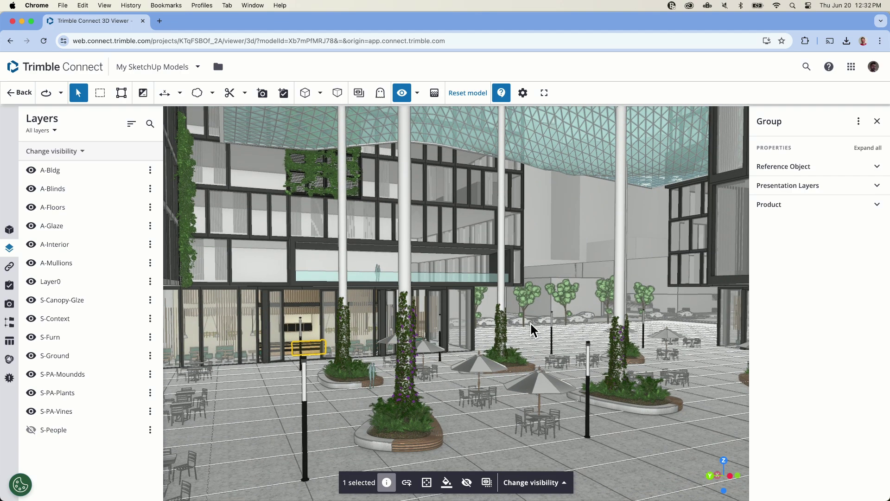
left_click_drag(530, 323, 545, 338)
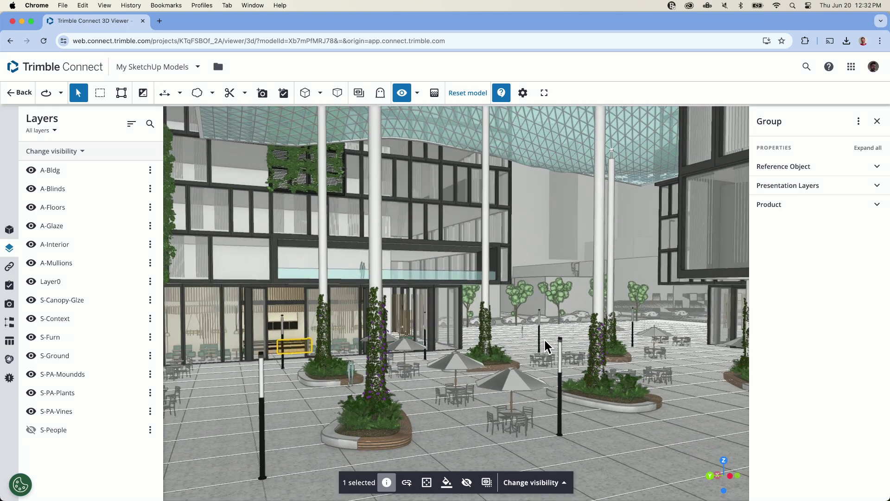
scroll(478, 337, "up", 5)
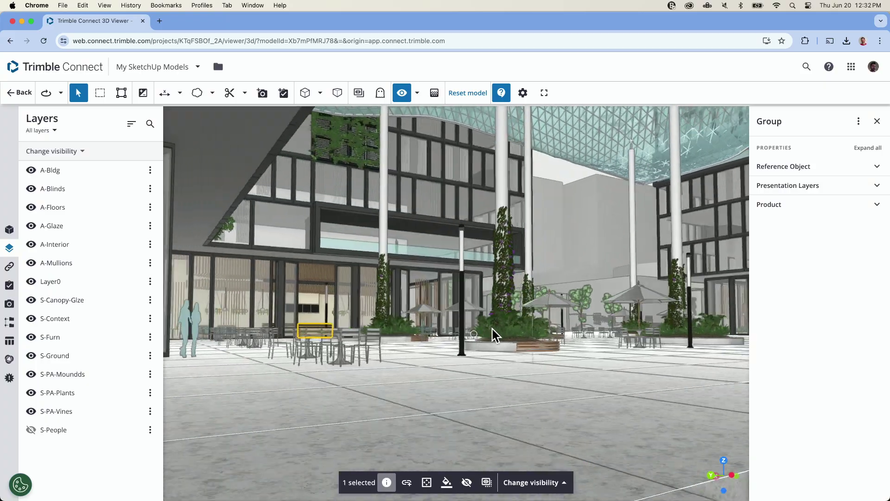
scroll(491, 334, "up", 5)
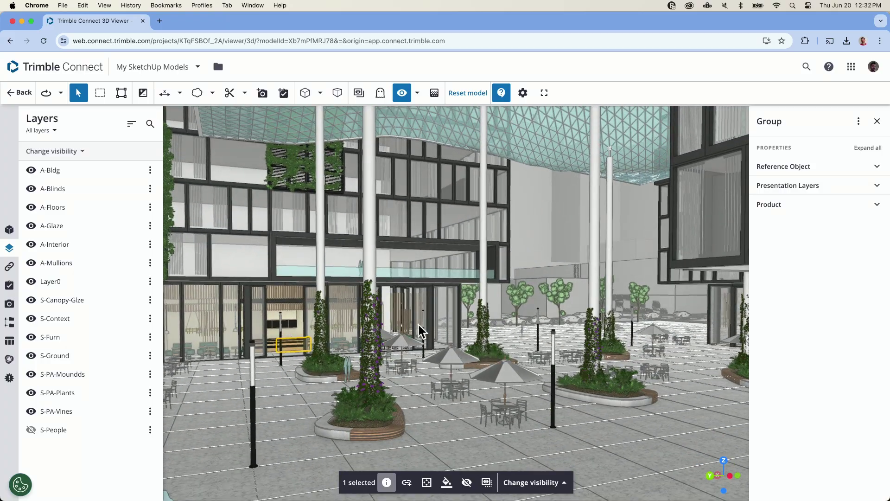